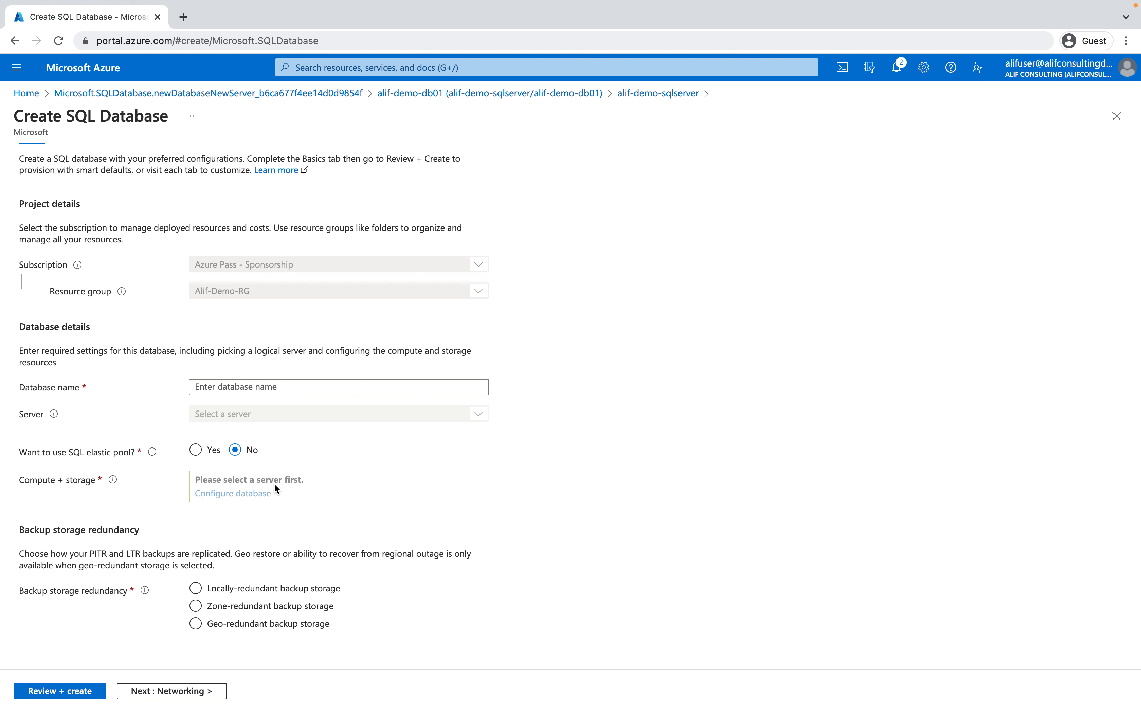
Name the new database alif-demo-db02 in its basic settings
{"action": "type", "text": "alif-demo-d"}
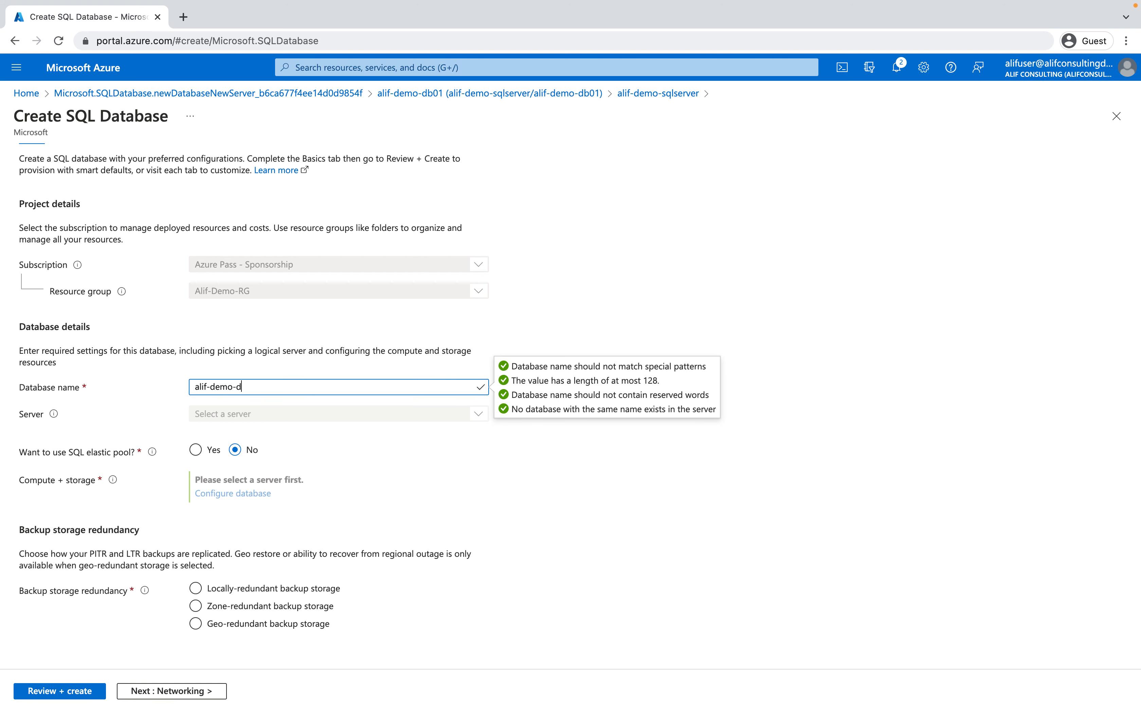
{"action": "type", "text": "b02"}
{"action": "left_click", "coordinate": [641, 491]}
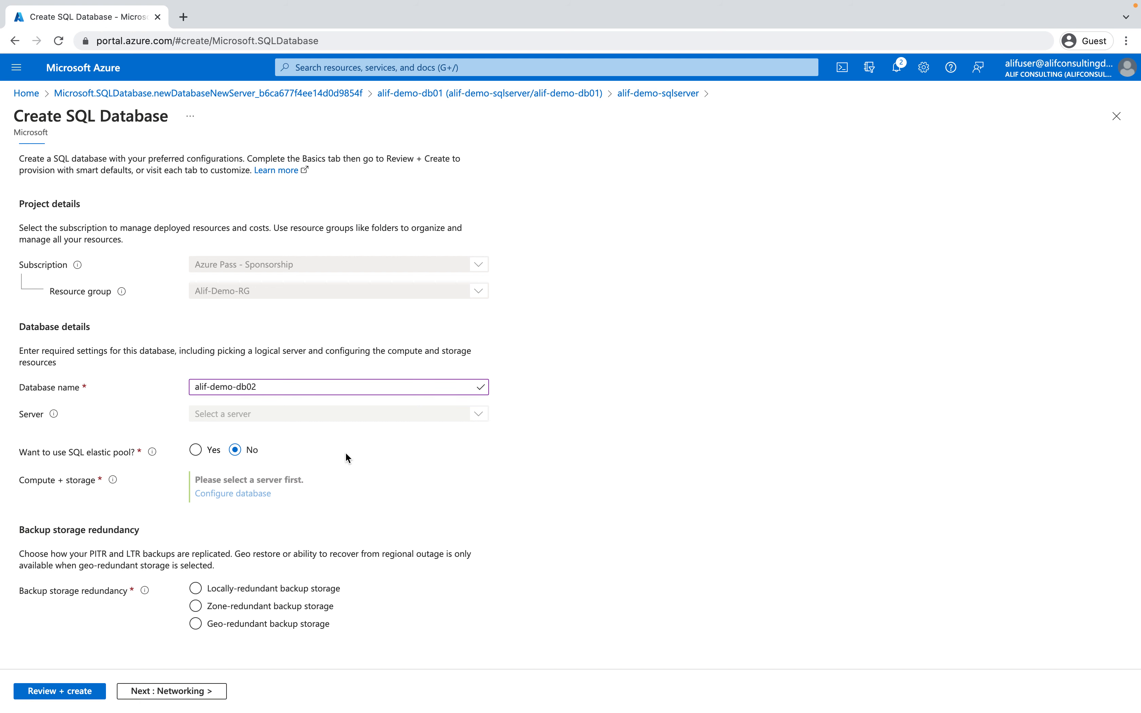
Keep adding the current client IP address at No and set Microsoft Defender for SQL to Not now
{"action": "left_click", "coordinate": [172, 690]}
{"action": "left_click", "coordinate": [230, 339]}
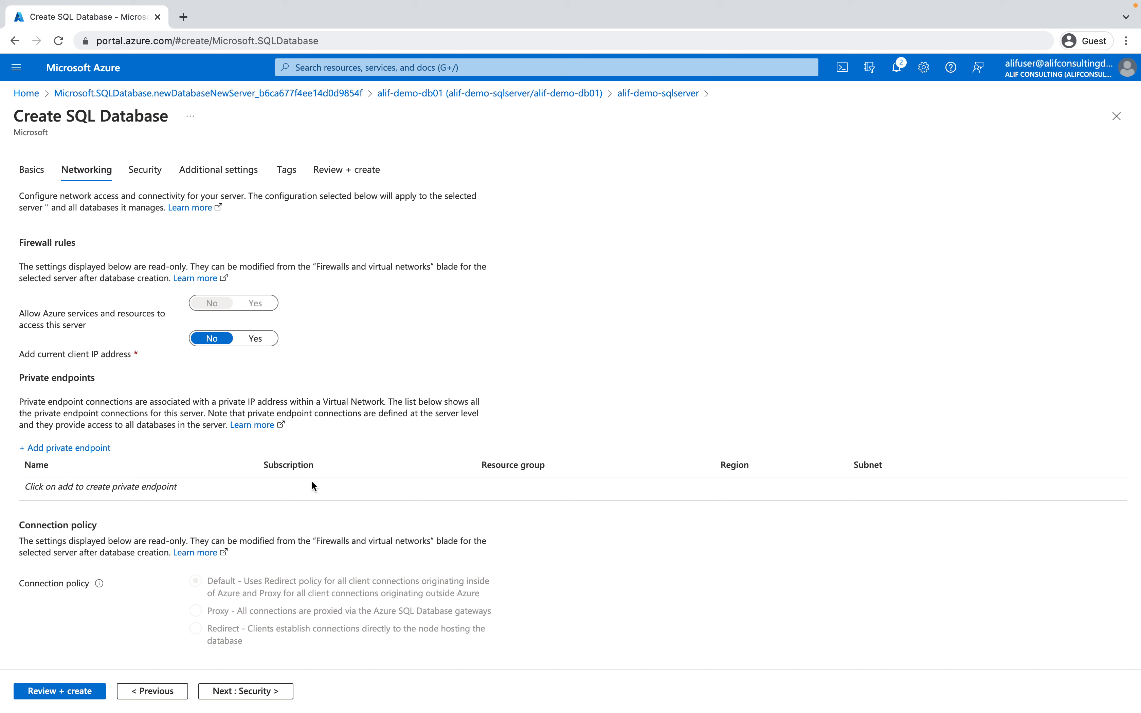
{"action": "left_click", "coordinate": [243, 691]}
{"action": "left_click", "coordinate": [196, 295]}
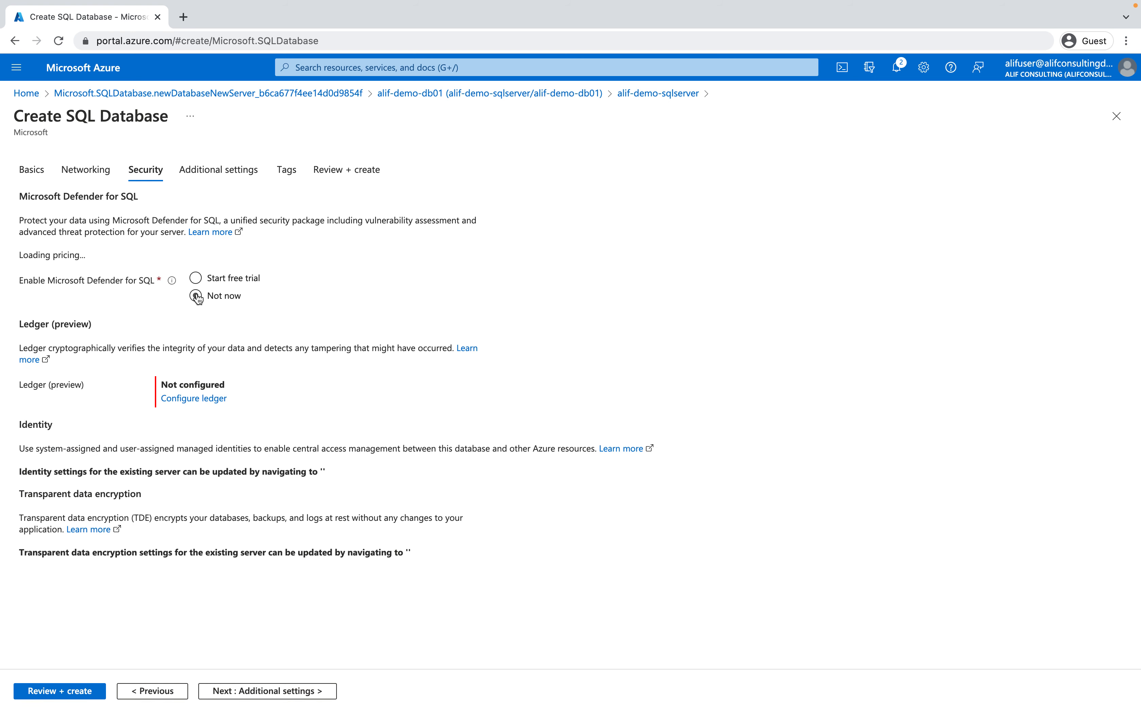
Keep the default additional settings, add no tags, and review the summary of the database configuration
{"action": "left_click", "coordinate": [292, 689]}
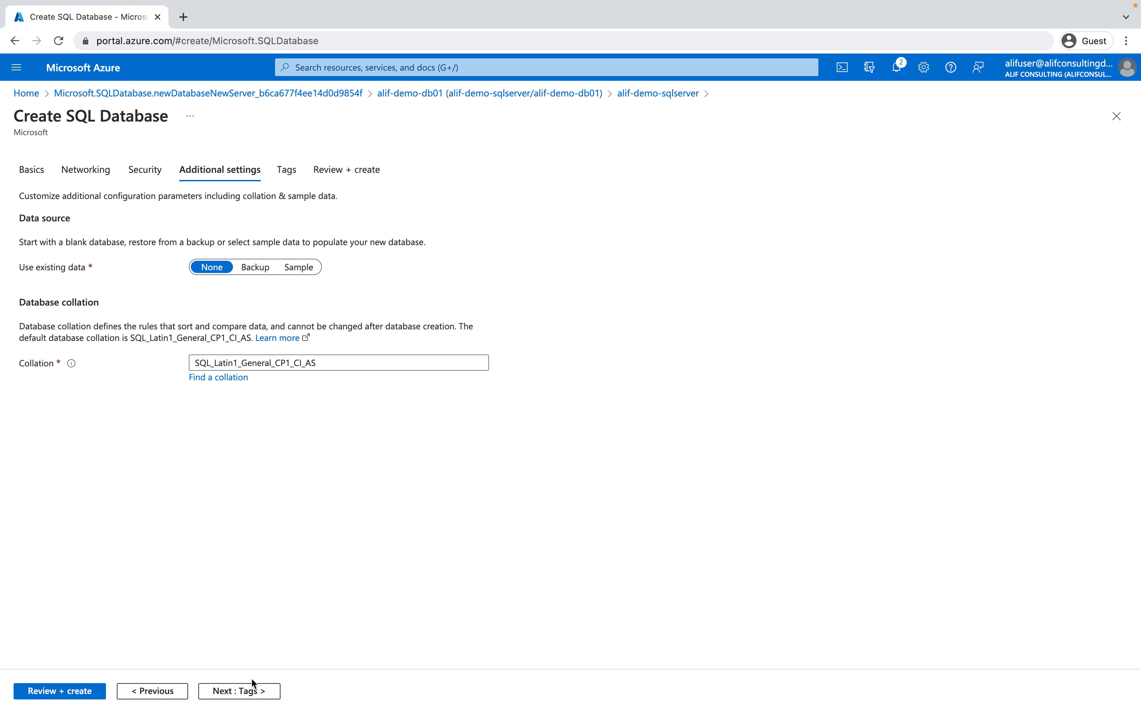
{"action": "left_click", "coordinate": [249, 691]}
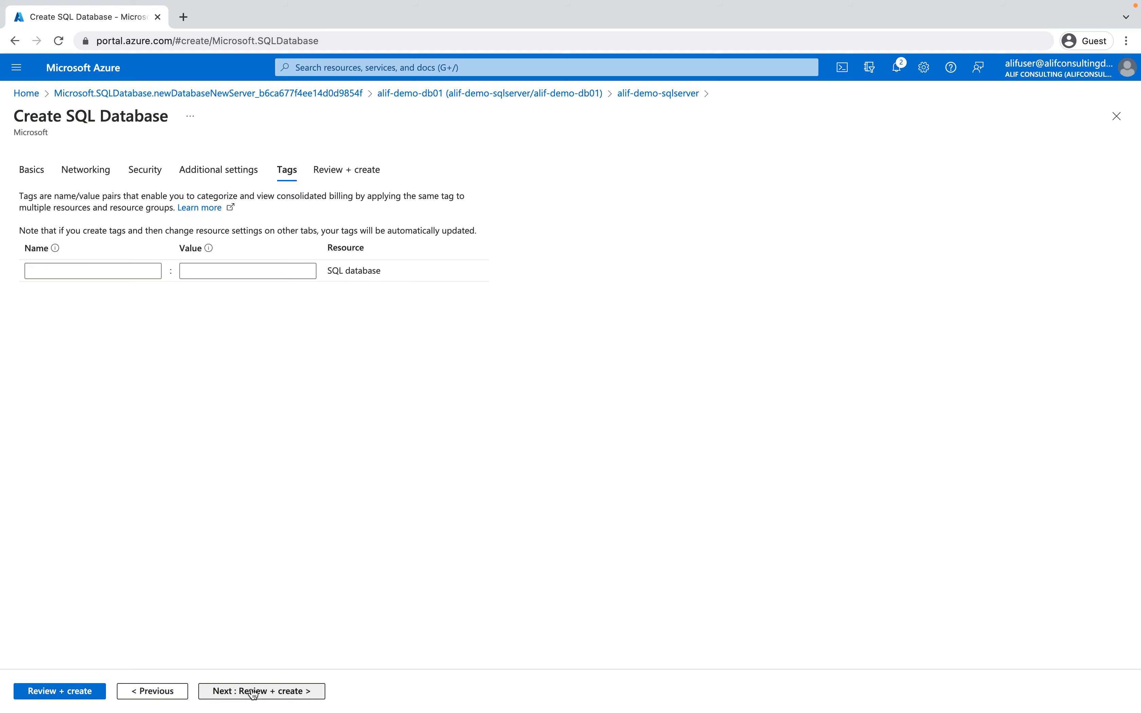
{"action": "left_click", "coordinate": [279, 696]}
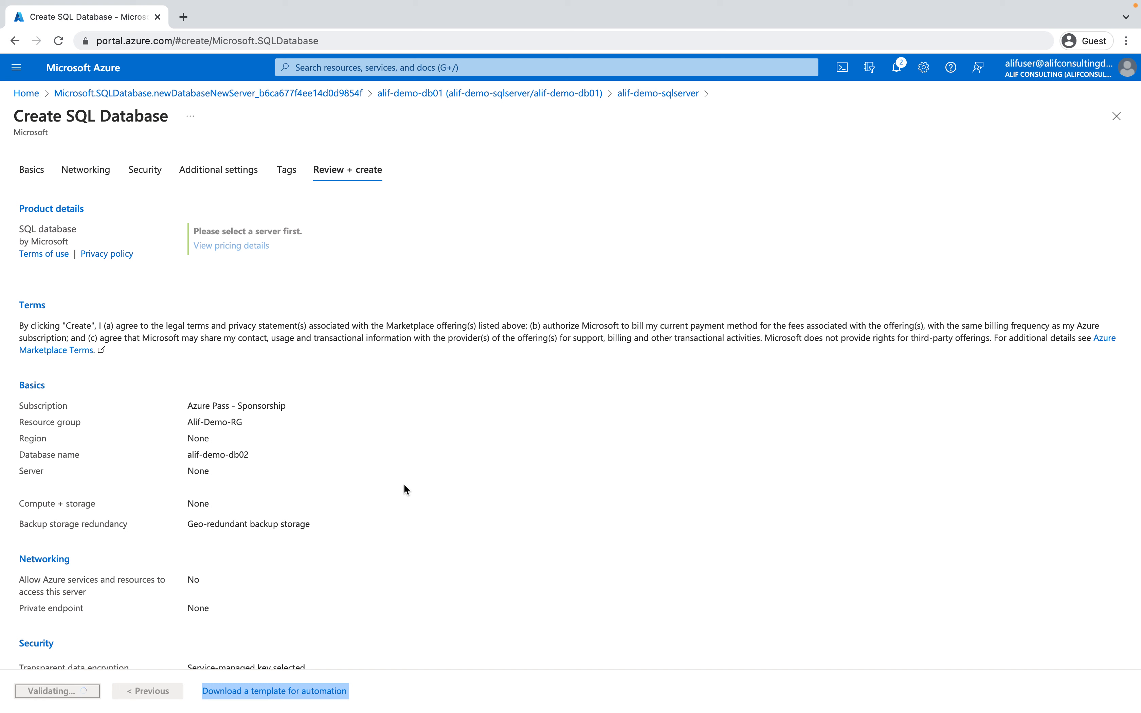
{"action": "scroll", "coordinate": [219, 496], "scroll_direction": "down", "scroll_amount": 3}
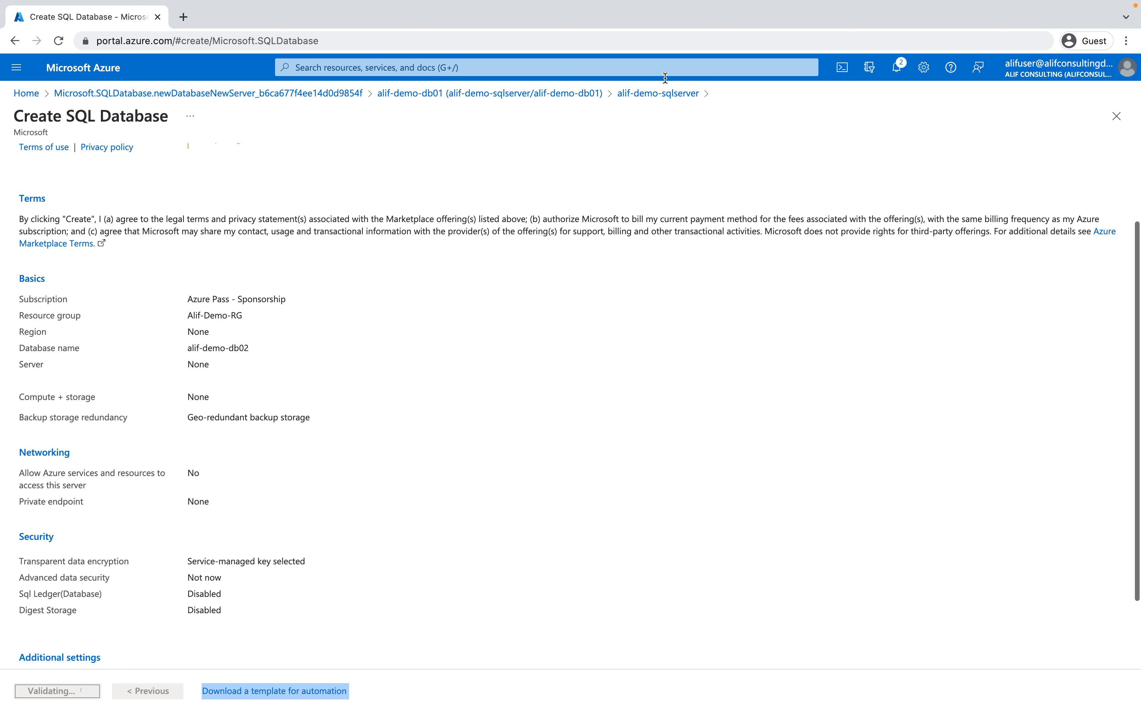
Return to alif-demo-sqlserver and start creating a database on it again
{"action": "left_click", "coordinate": [658, 94]}
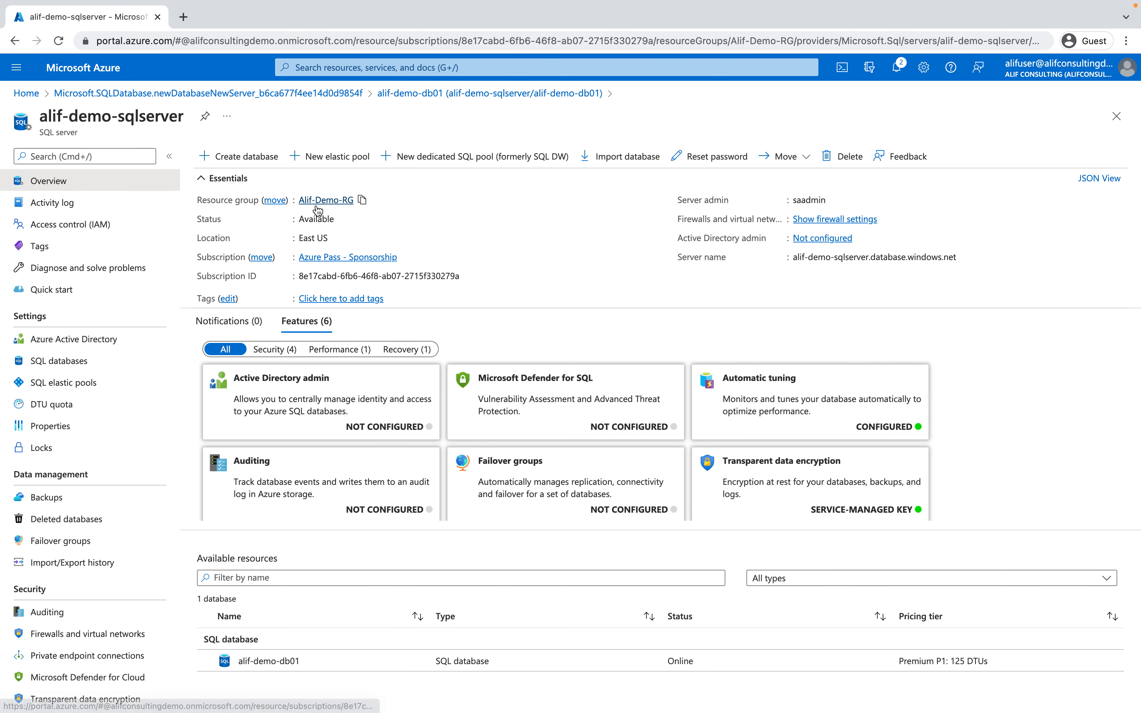
{"action": "left_click", "coordinate": [234, 156]}
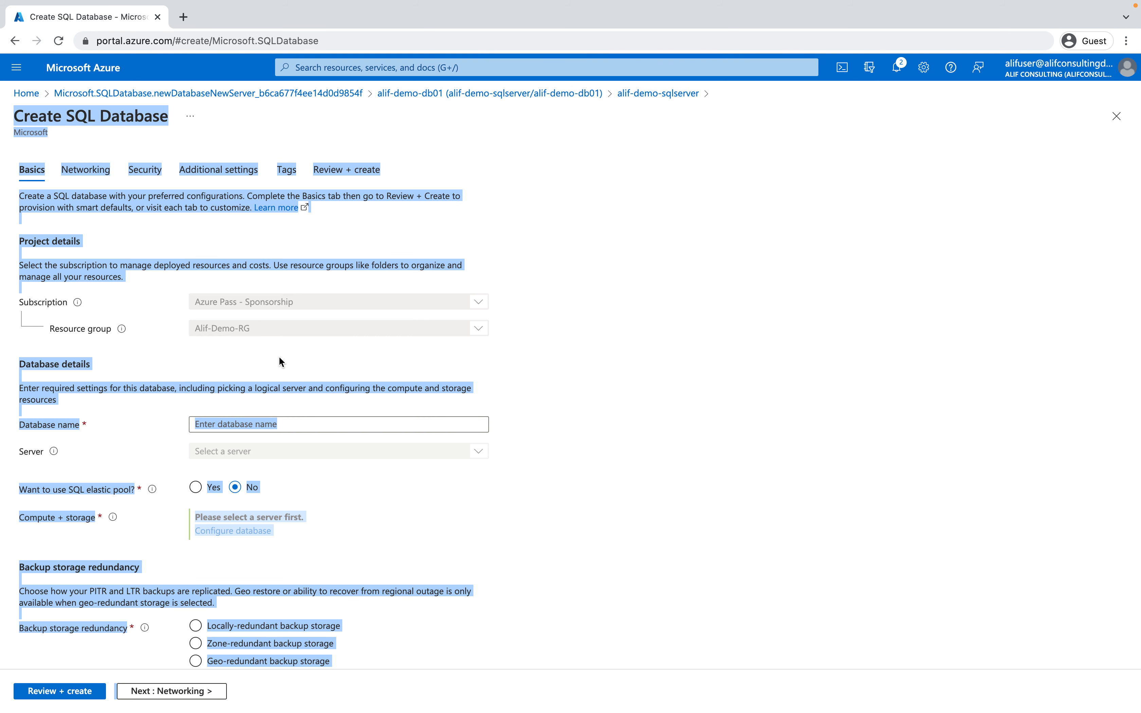
{"action": "left_click", "coordinate": [633, 432]}
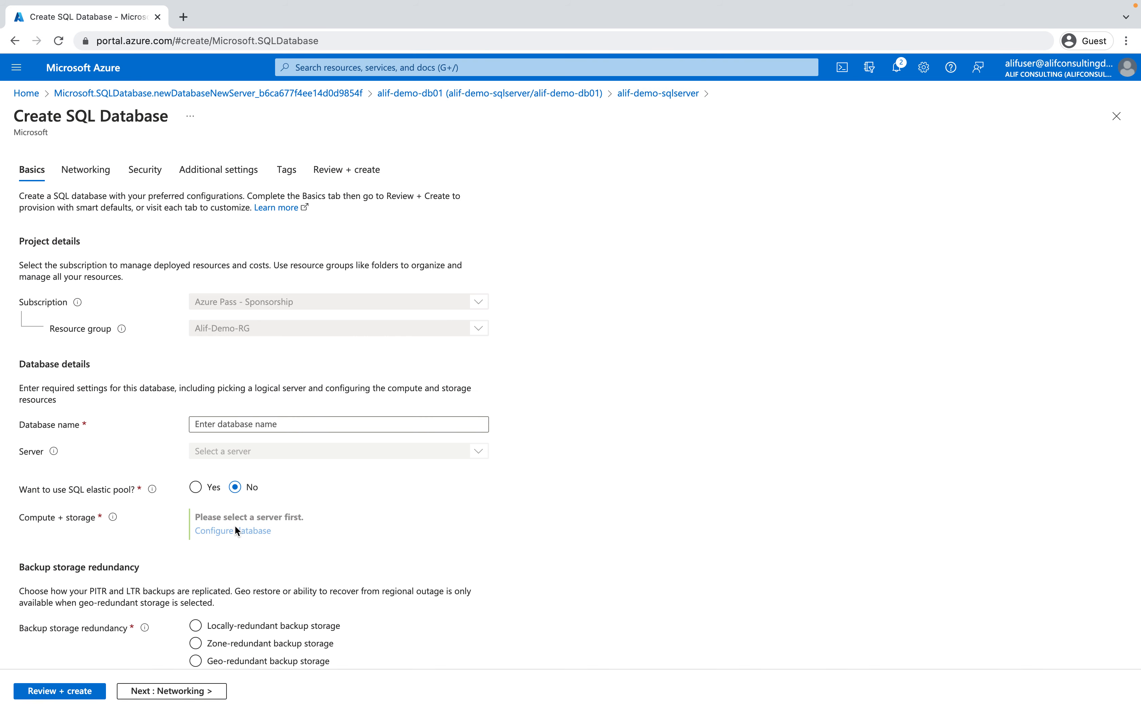
Keep the SQL elastic pool option at No and choose geo-redundant backup storage for the database
{"action": "left_click", "coordinate": [300, 425]}
{"action": "left_click", "coordinate": [209, 493]}
{"action": "left_click", "coordinate": [241, 491]}
{"action": "scroll", "coordinate": [261, 560], "scroll_direction": "down", "scroll_amount": 2}
{"action": "scroll", "coordinate": [261, 560], "scroll_direction": "up", "scroll_amount": 2}
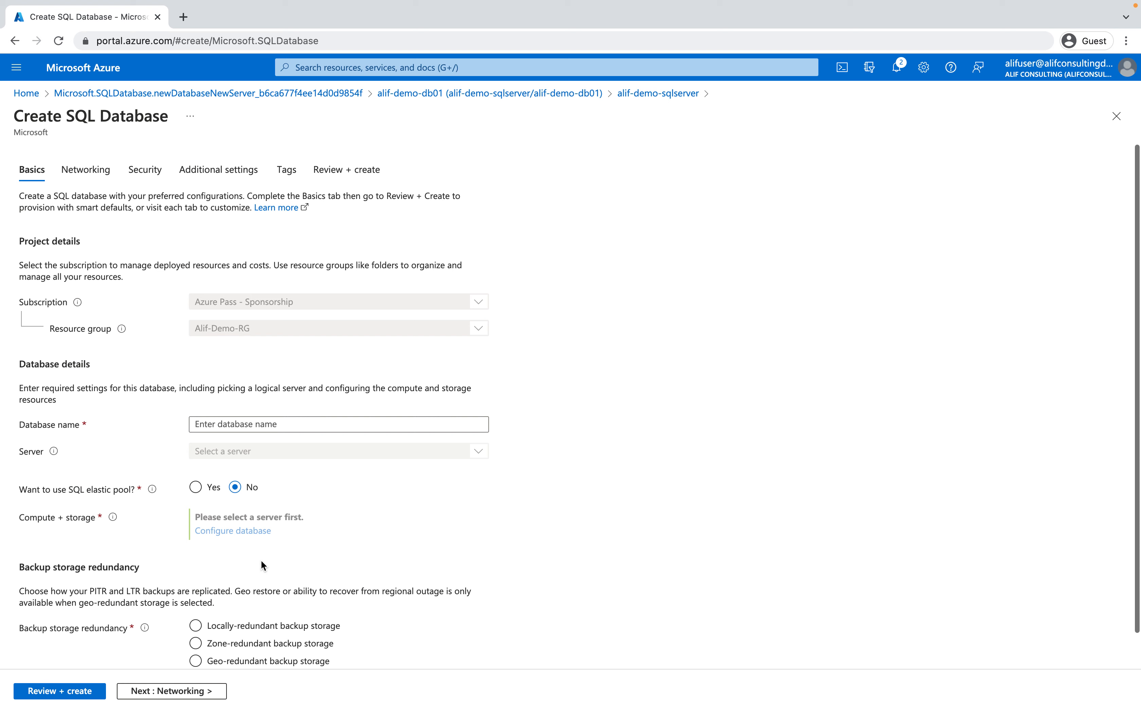
{"action": "scroll", "coordinate": [261, 560], "scroll_direction": "down", "scroll_amount": 2}
{"action": "left_click", "coordinate": [195, 624]}
{"action": "scroll", "coordinate": [279, 479], "scroll_direction": "down", "scroll_amount": 3}
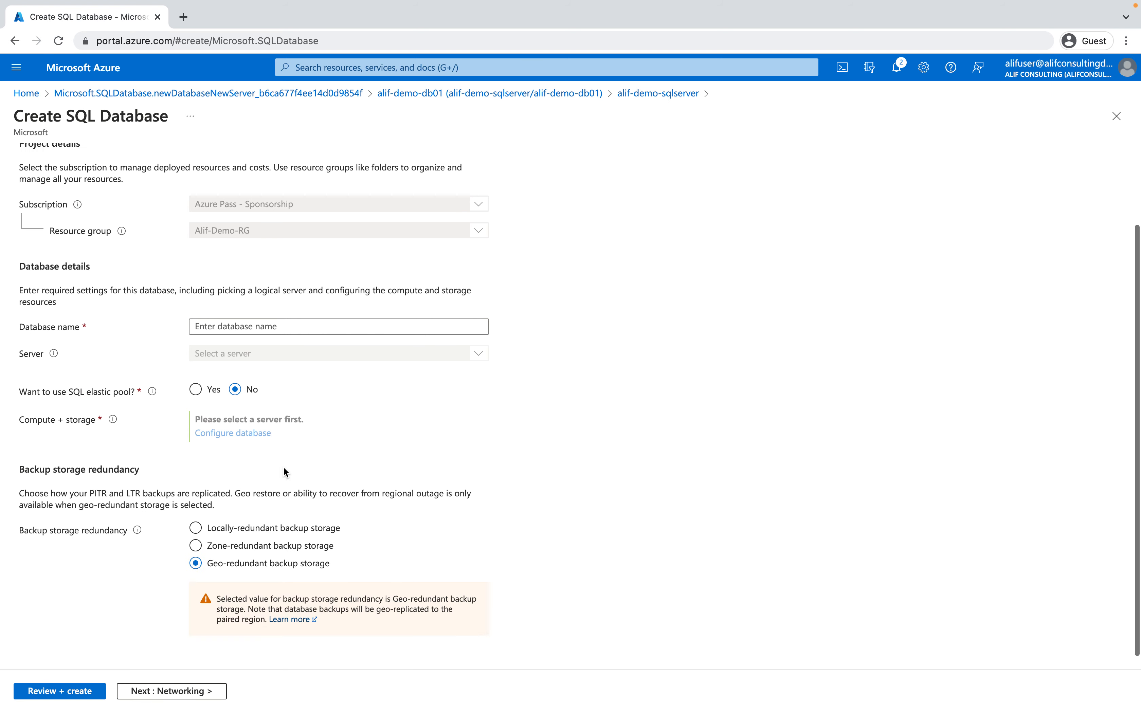
{"action": "scroll", "coordinate": [311, 473], "scroll_direction": "up", "scroll_amount": 5}
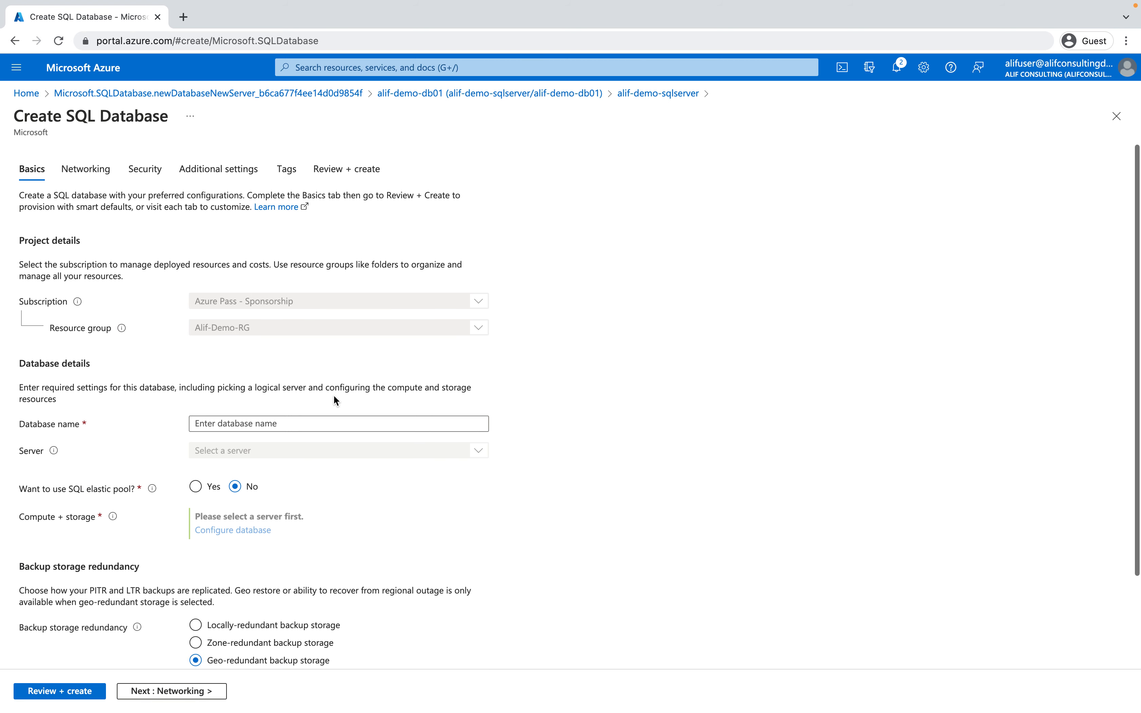
Name the database alif-demo-db02, keep the SQL elastic pool option at No, and try to open its compute and storage configuration
{"action": "left_click", "coordinate": [286, 423]}
{"action": "type", "text": "alif-demo-db02"}
{"action": "scroll", "coordinate": [285, 423], "scroll_direction": "down", "scroll_amount": 6}
{"action": "left_click", "coordinate": [195, 376]}
{"action": "left_click", "coordinate": [234, 376]}
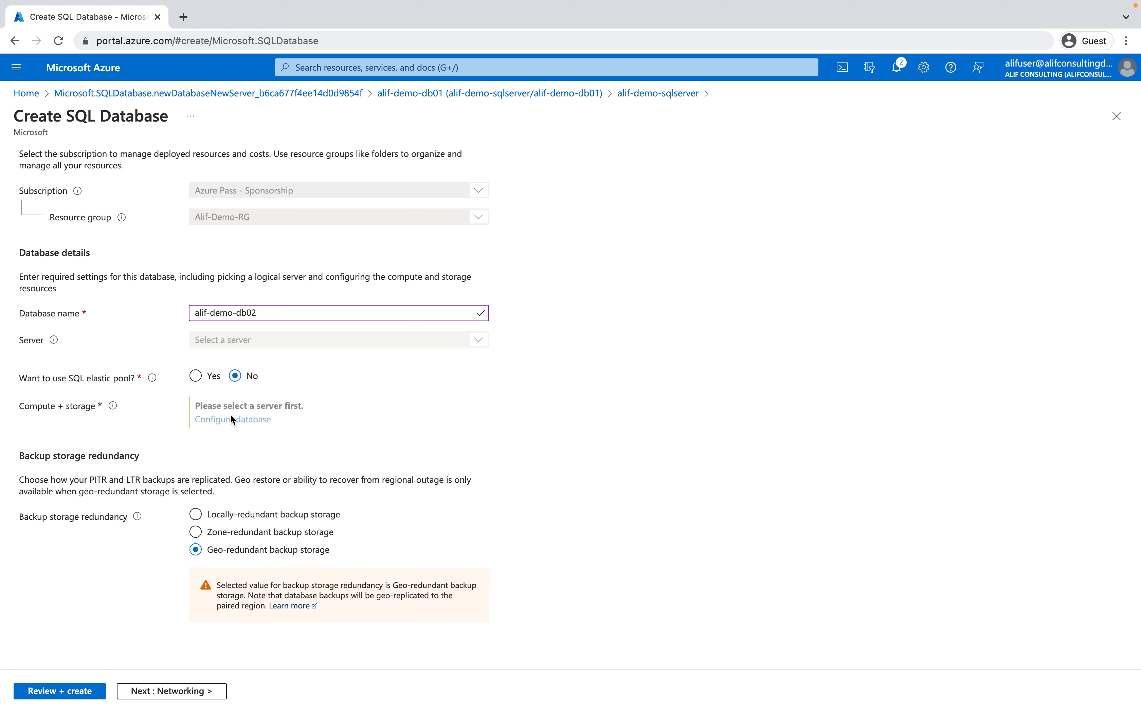
{"action": "triple_click", "coordinate": [228, 422]}
Accept the default networking settings and set Microsoft Defender for SQL to Not now
{"action": "left_click", "coordinate": [216, 691]}
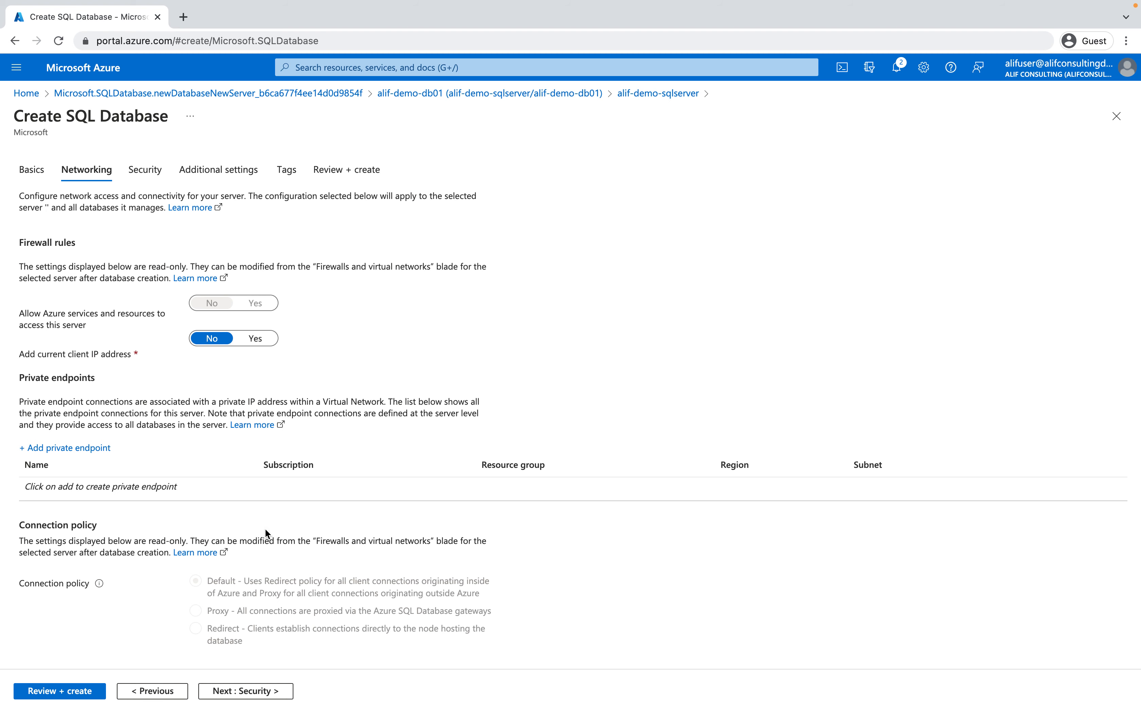
{"action": "scroll", "coordinate": [263, 530], "scroll_direction": "down", "scroll_amount": 3}
{"action": "left_click", "coordinate": [270, 692]}
{"action": "left_click", "coordinate": [206, 297]}
{"action": "left_click", "coordinate": [262, 691]}
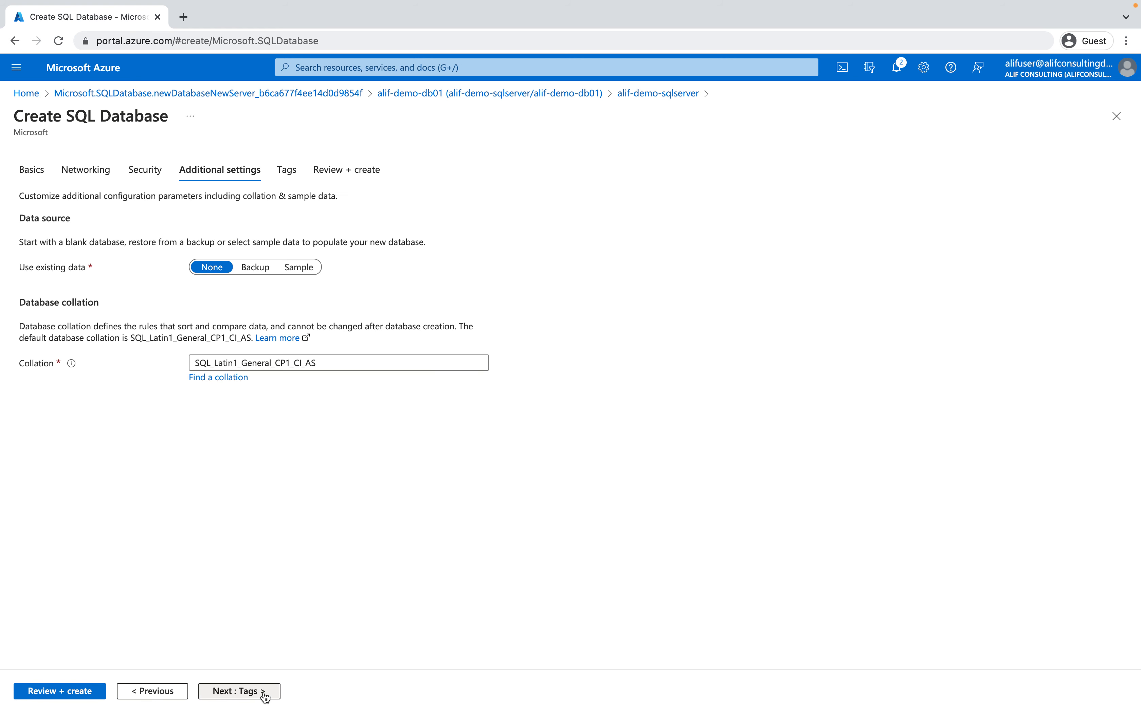
Keep the default additional settings without tags and try to create the alif-demo-db02 database from the review page
{"action": "left_click", "coordinate": [264, 693]}
{"action": "left_click", "coordinate": [295, 692]}
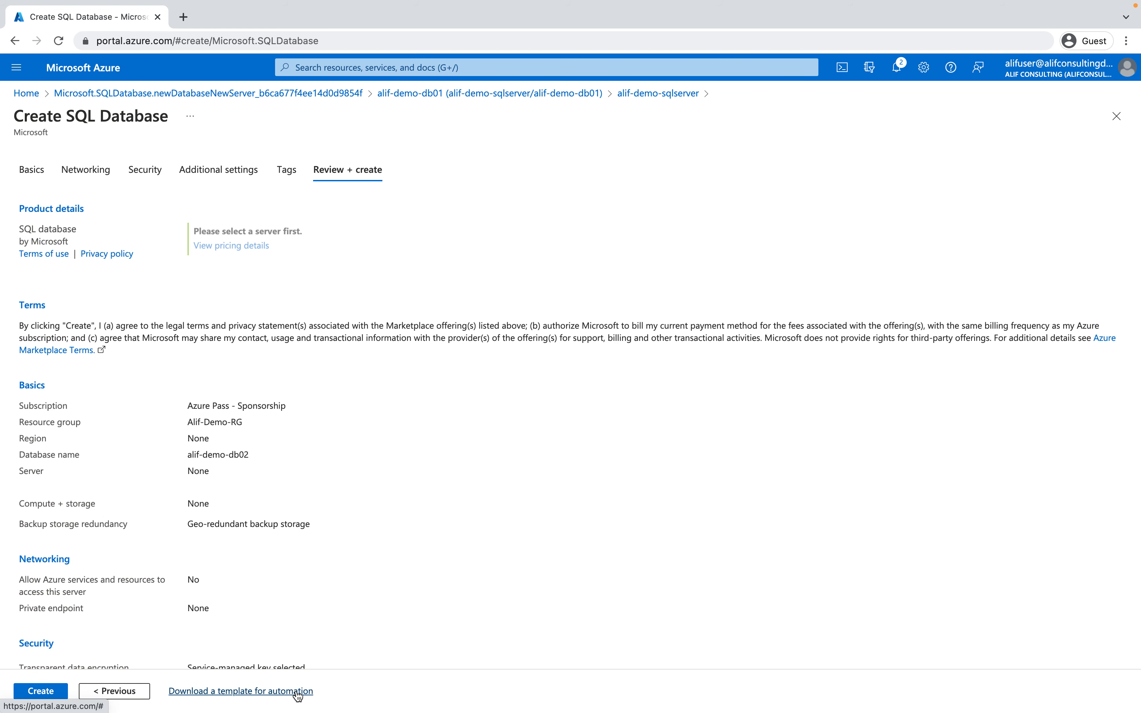
{"action": "left_click", "coordinate": [52, 690]}
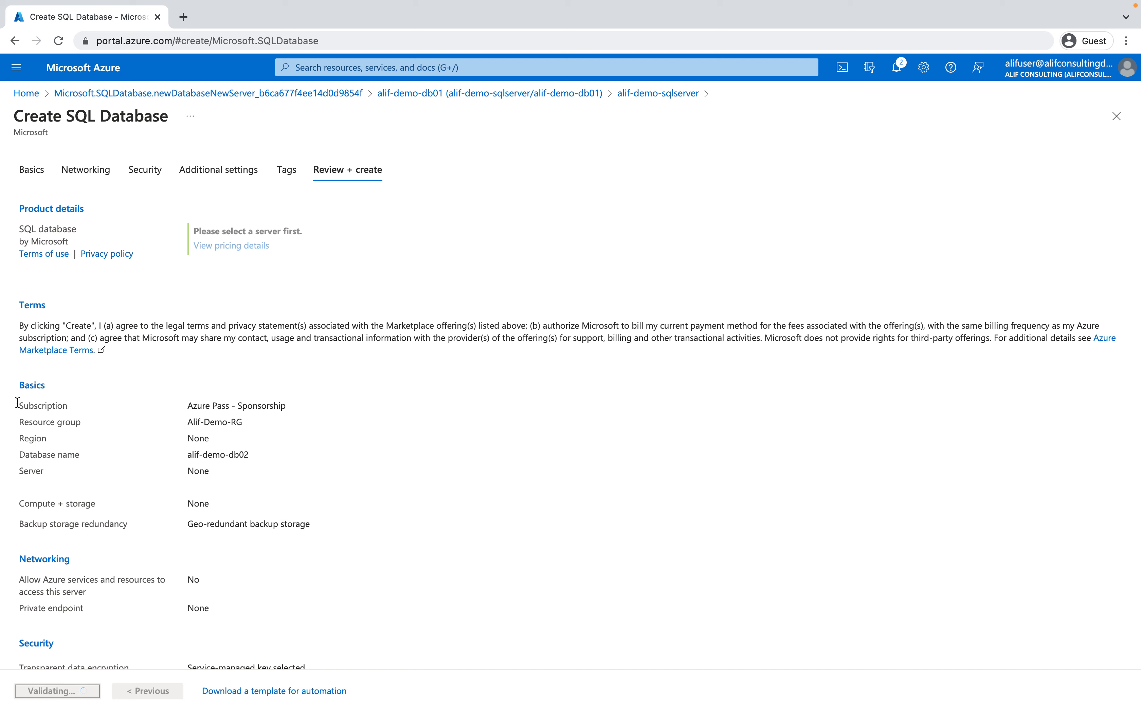
Return to alif-demo-sqlserver and start a new elastic pool on it named alif-demo-ep
{"action": "left_click", "coordinate": [657, 94]}
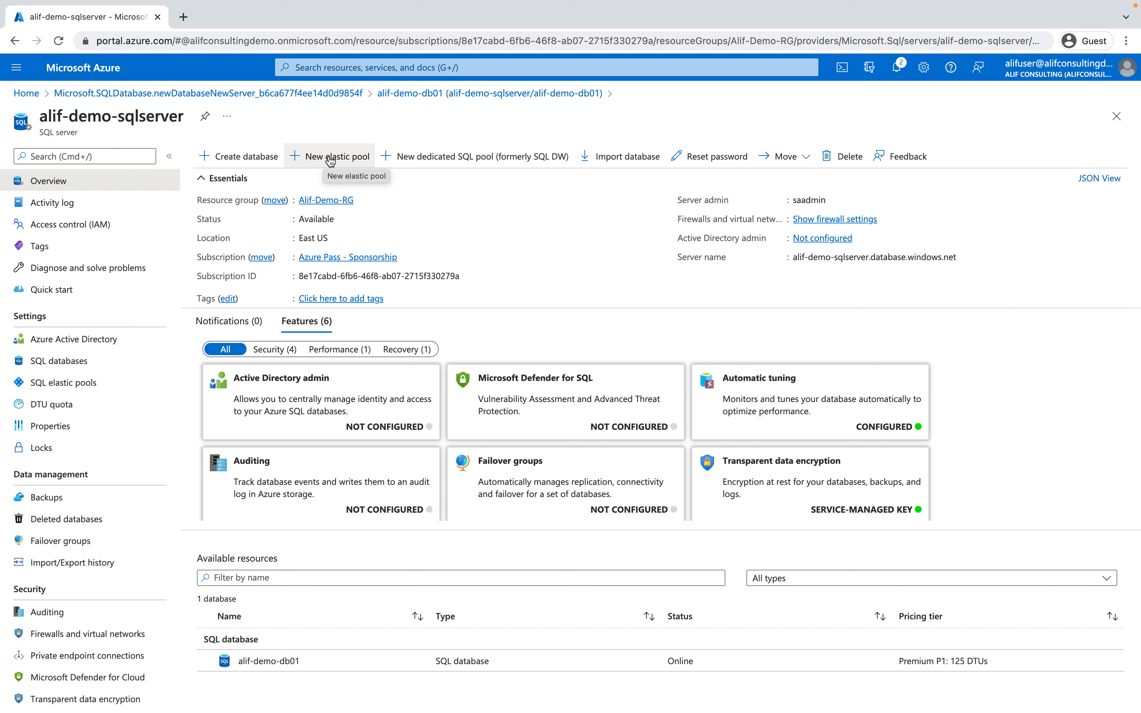
{"action": "left_click", "coordinate": [330, 161]}
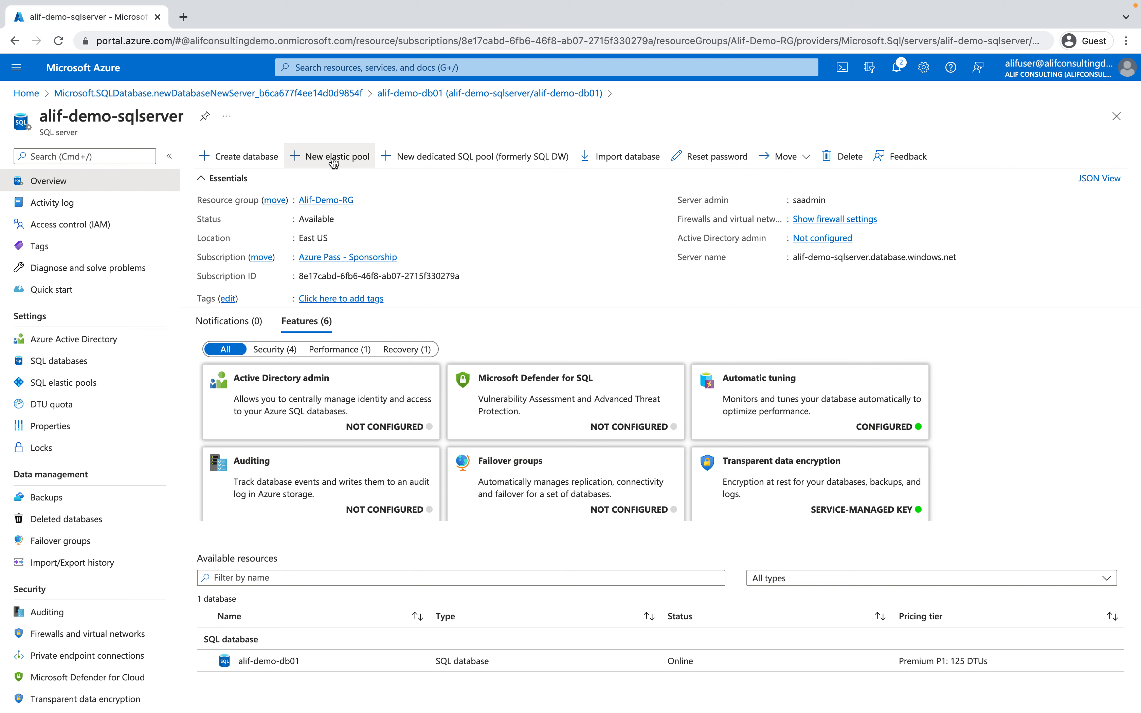
{"action": "left_click", "coordinate": [302, 436]}
{"action": "type", "text": "A"}
{"action": "key", "text": "BackSpace"}
{"action": "type", "text": "ali"}
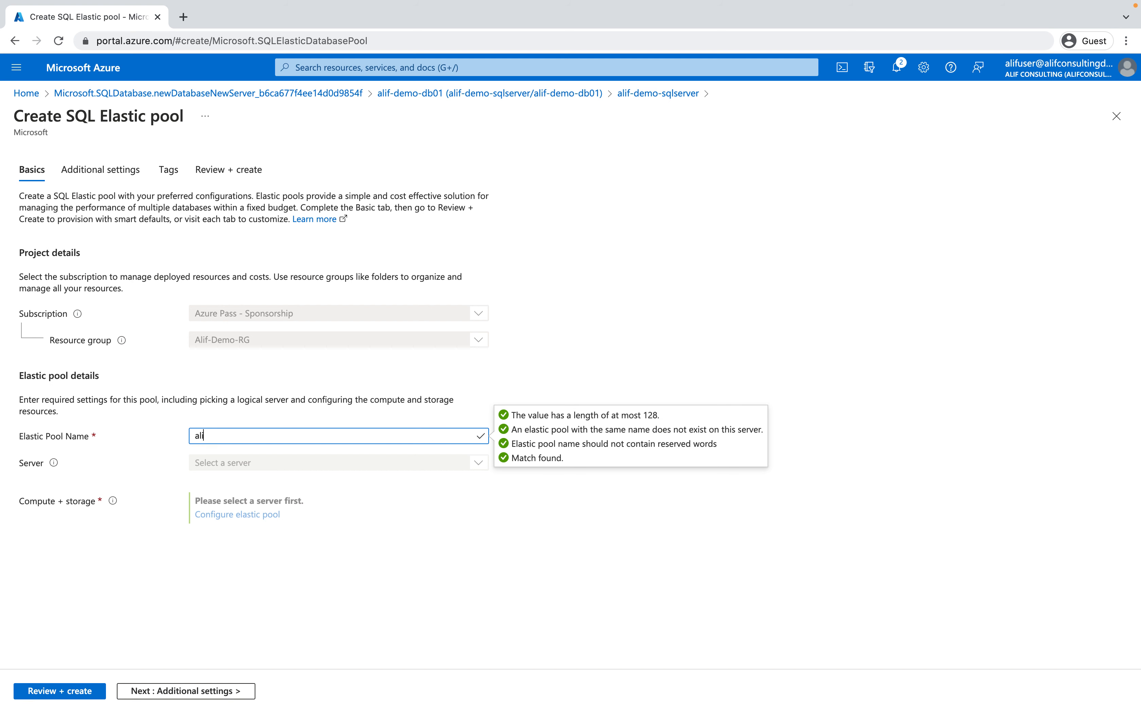
{"action": "type", "text": "f-demo-ep"}
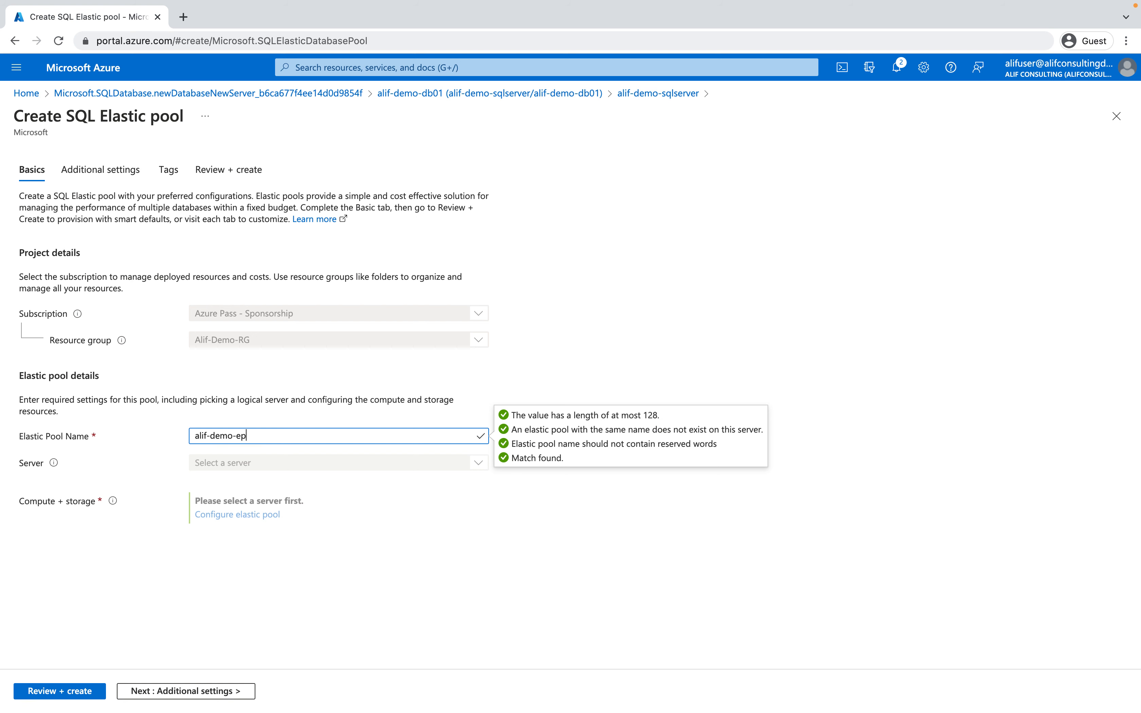
Keep the default additional settings without tags and submit the elastic pool configuration for review and validation
{"action": "left_click", "coordinate": [209, 692]}
{"action": "left_click", "coordinate": [208, 691]}
{"action": "left_click", "coordinate": [94, 691]}
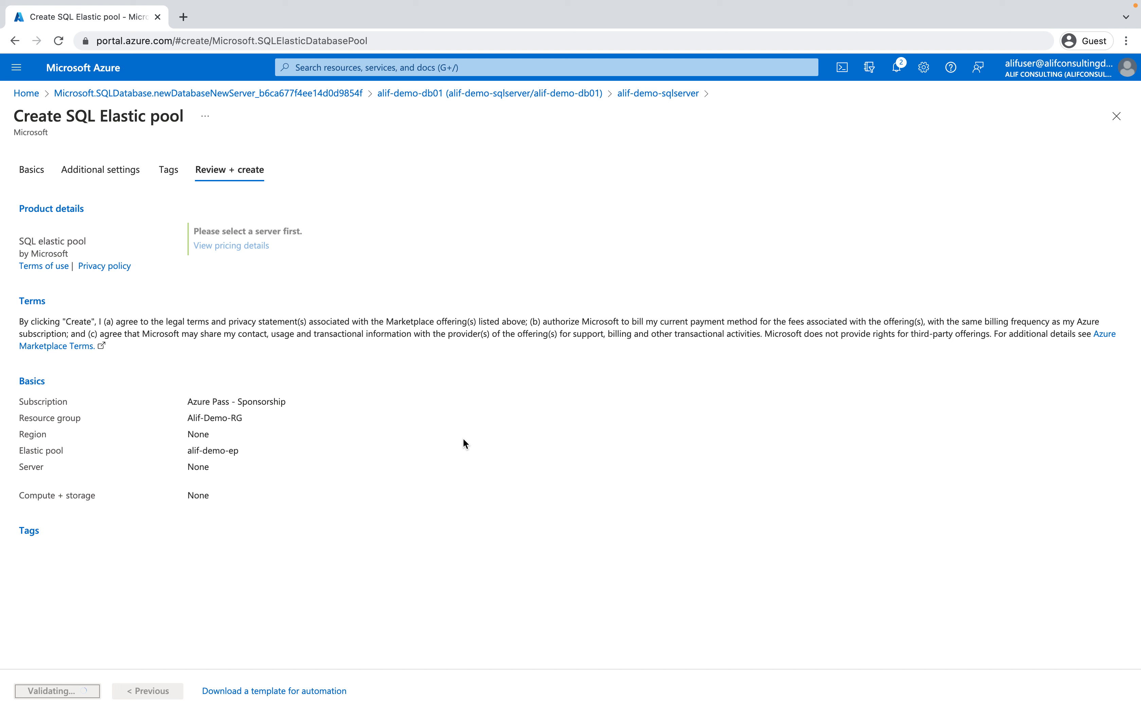